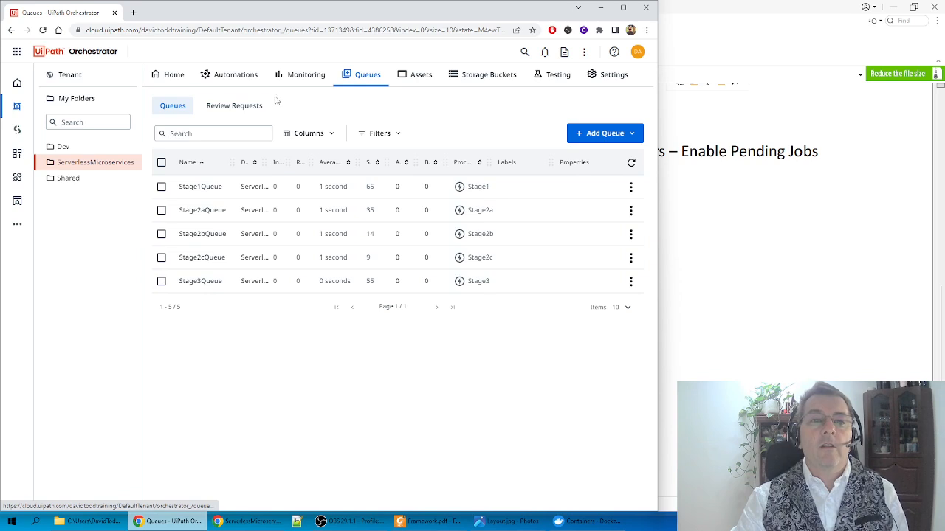
# Step: Open the Stage1Trigger queue trigger's edit settings in the ServerlessMicroservices folder
pyautogui.click(251, 80)
pyautogui.click(261, 106)
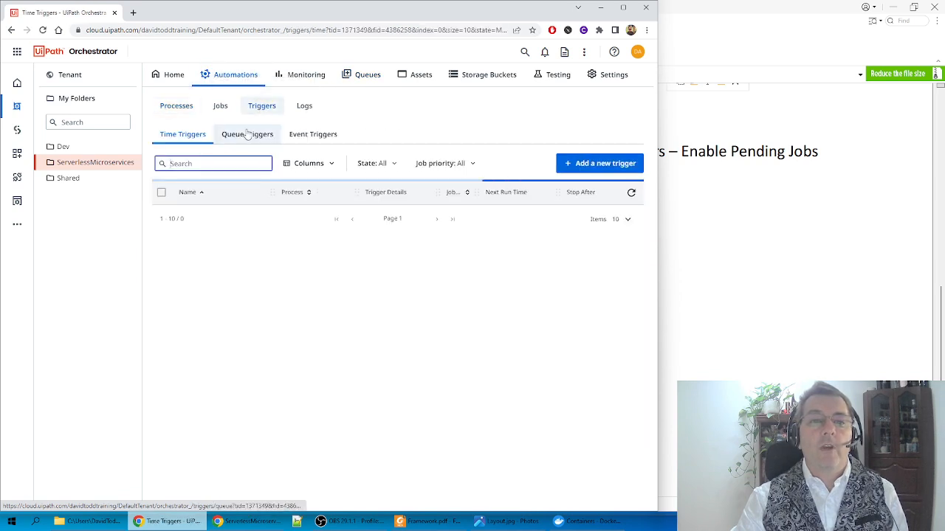
pyautogui.click(247, 133)
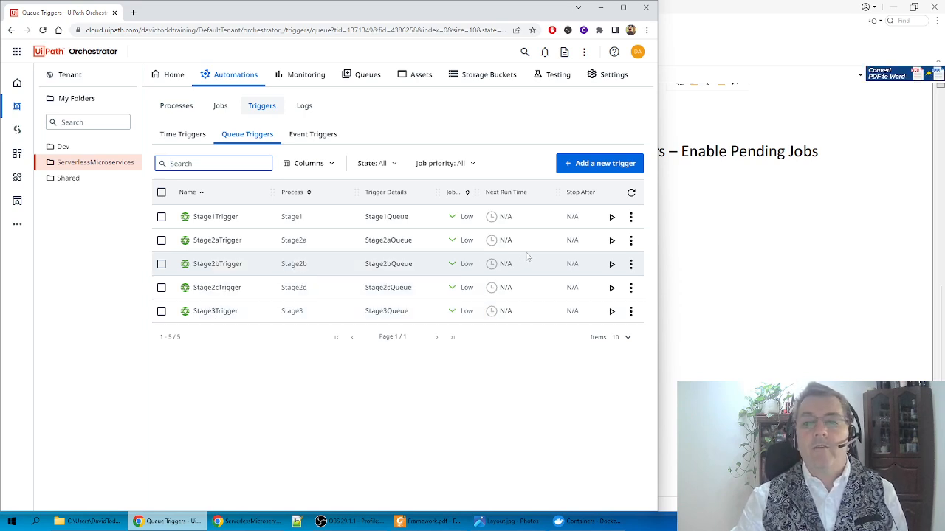
pyautogui.click(631, 218)
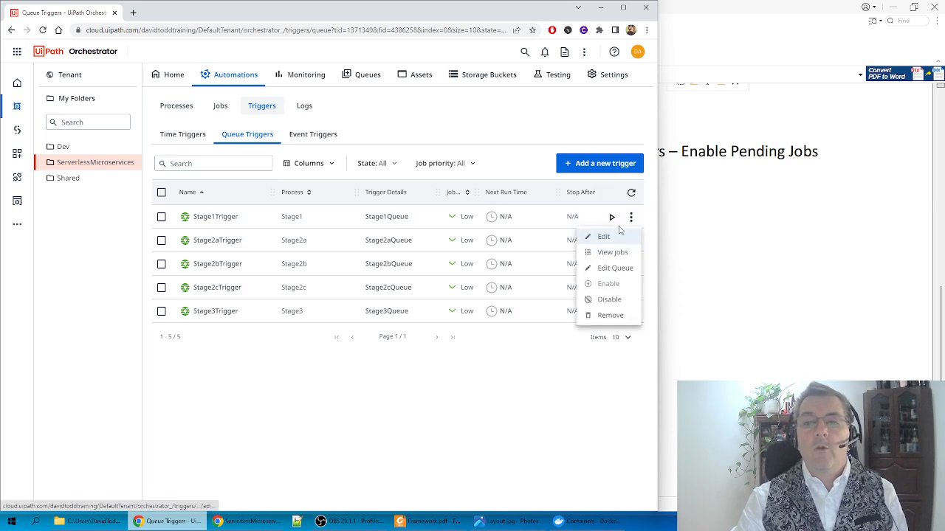
pyautogui.click(615, 237)
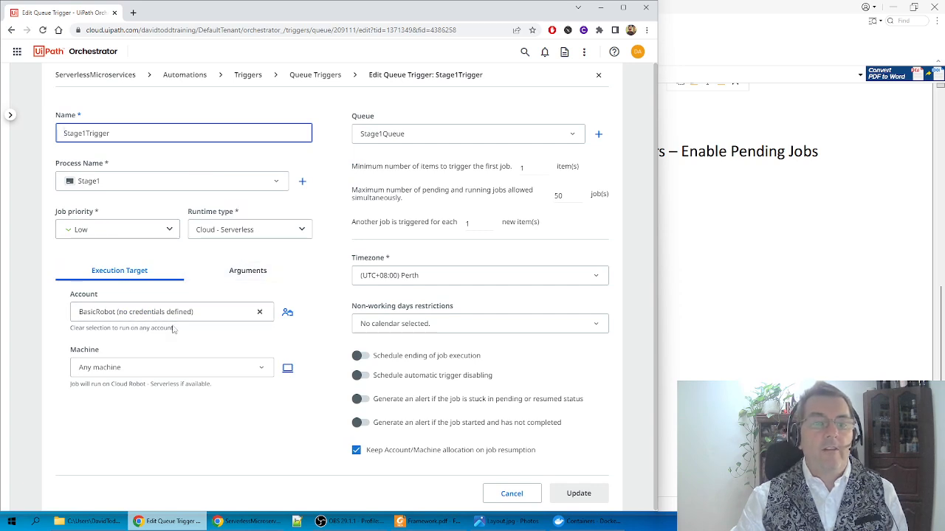
# Step: Try ServerlessMicroservicesRobot as the execution machine for Stage1Trigger, and discard the edit
pyautogui.click(146, 368)
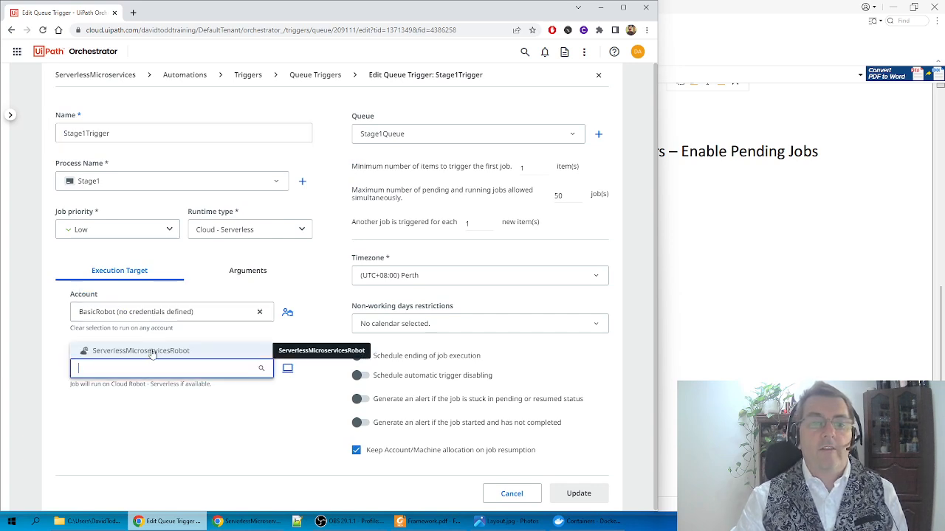
pyautogui.click(151, 352)
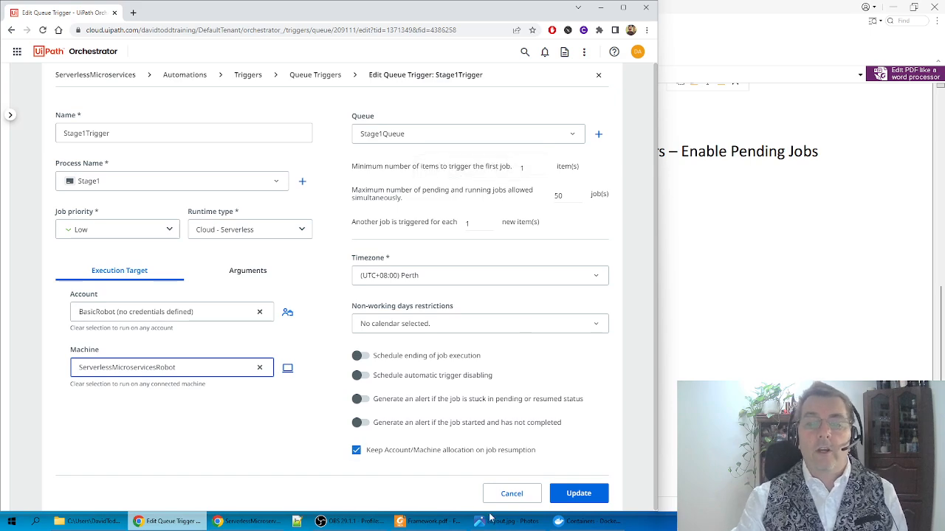
pyautogui.click(517, 500)
pyautogui.click(418, 313)
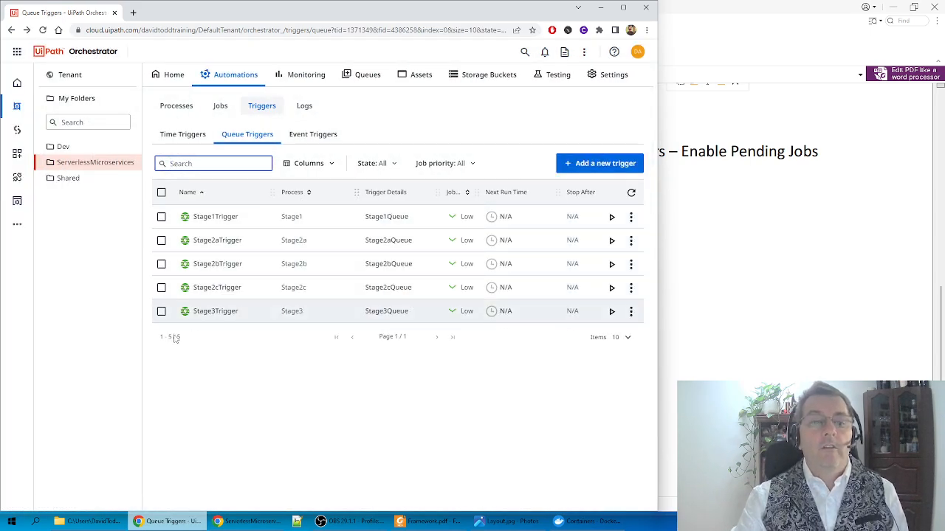
# Step: Start Serverless Microservices Stage 1 via the queue with the text already entered in the web form, and refresh the folder's jobs list
pyautogui.click(244, 521)
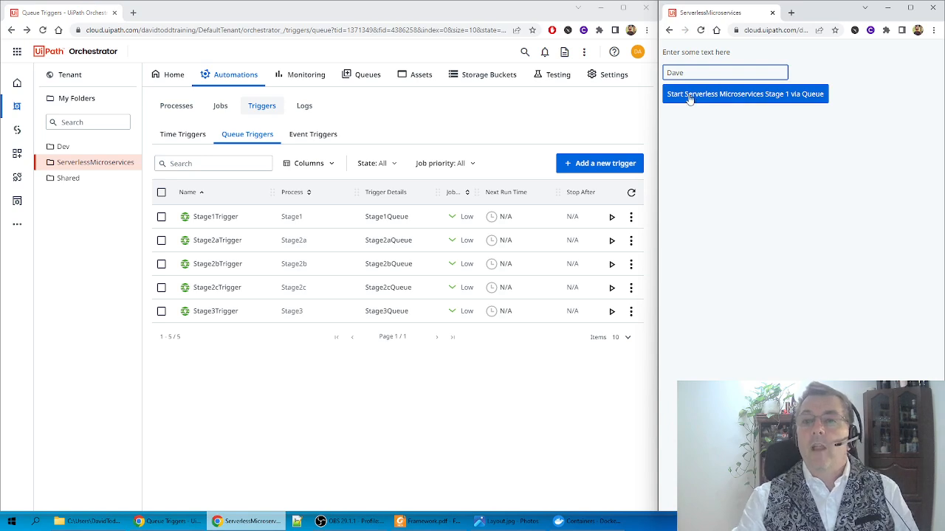
pyautogui.click(716, 96)
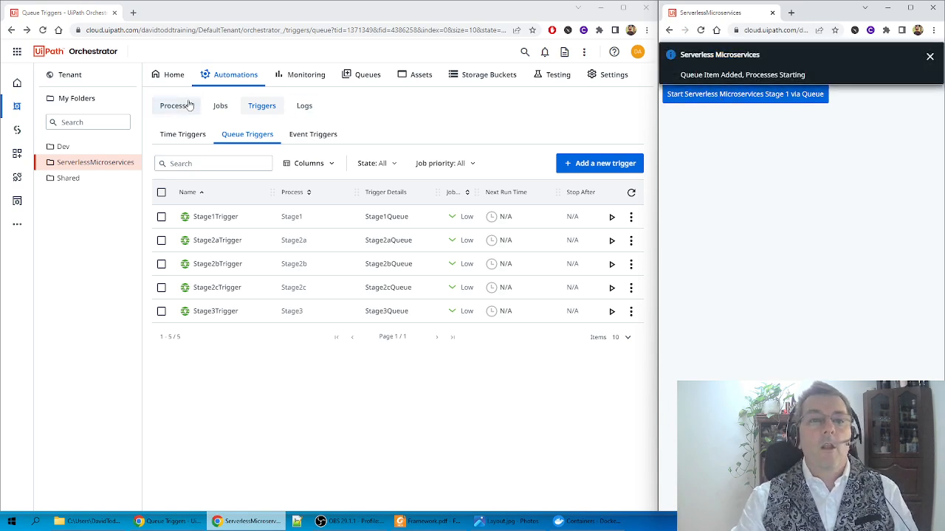
pyautogui.click(177, 107)
pyautogui.click(220, 105)
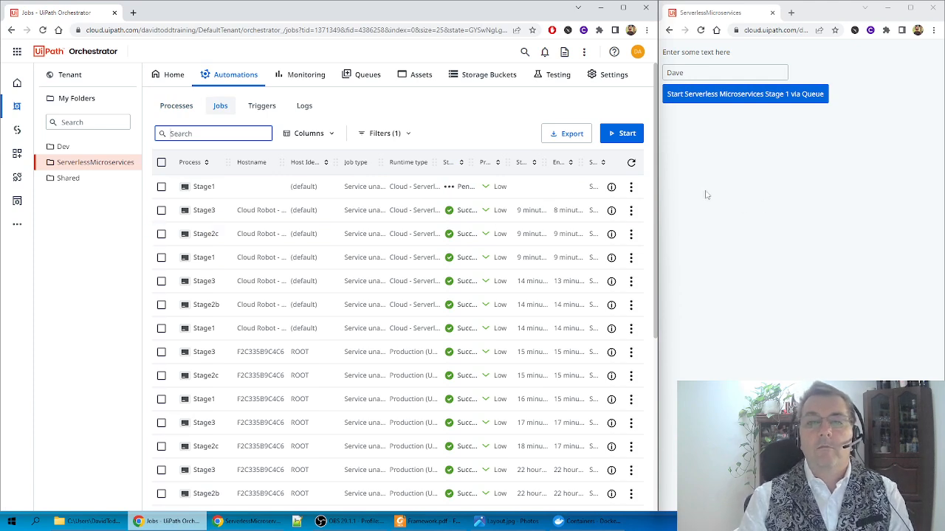
pyautogui.click(633, 164)
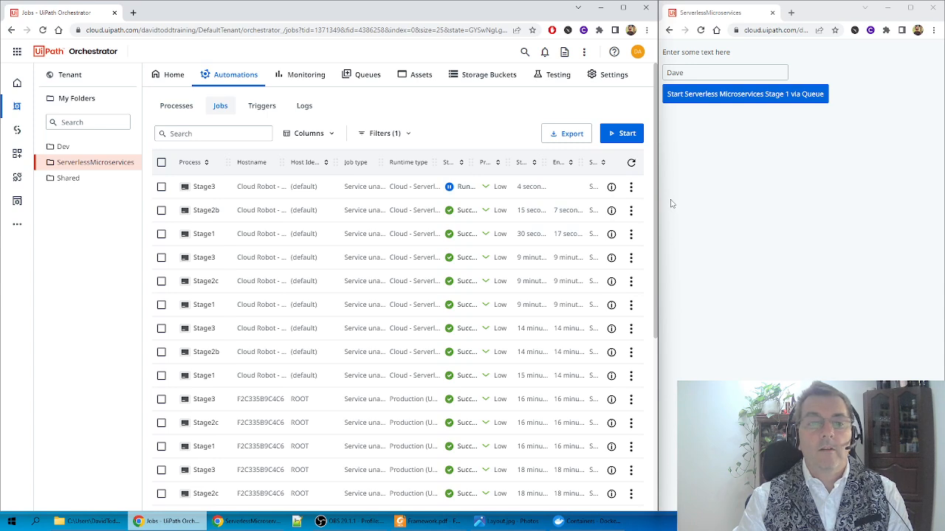
# Step: View the logs of the latest Stage1 job, examine the RandomNum message, and close the logs
pyautogui.click(631, 234)
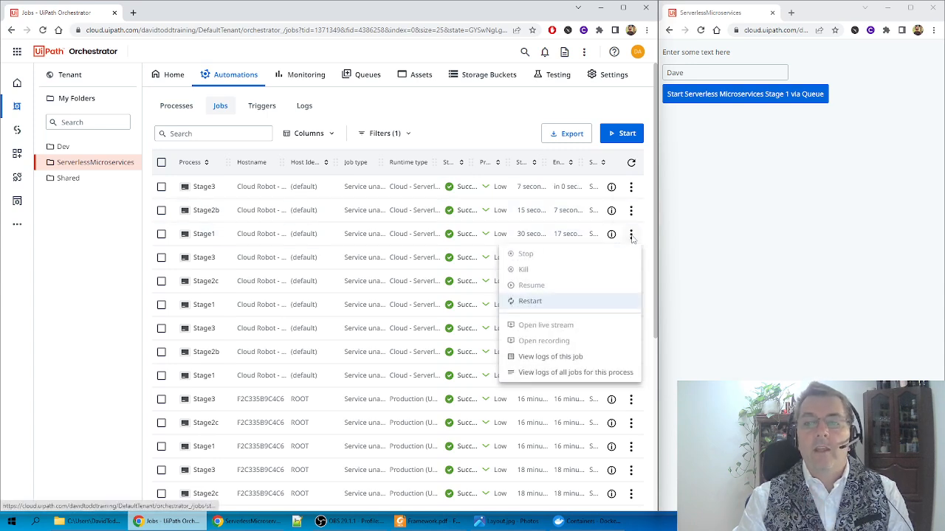
pyautogui.click(568, 357)
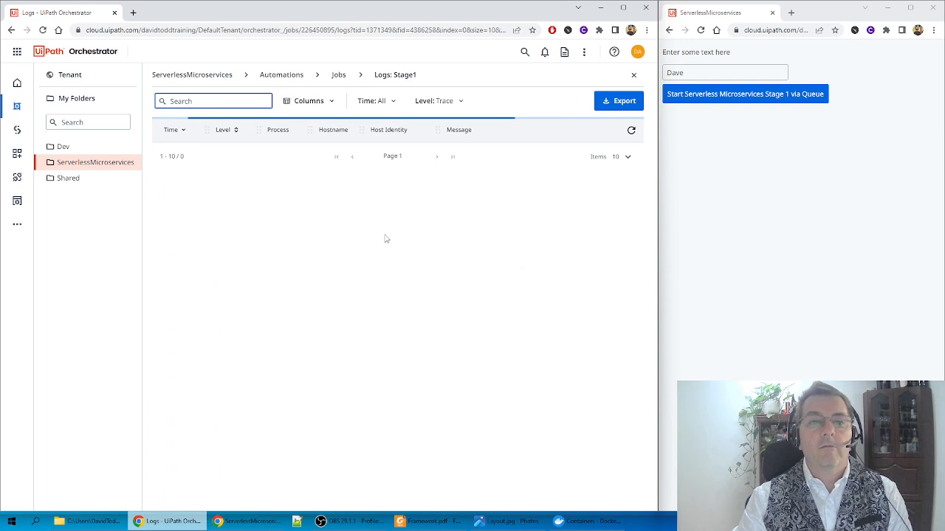
pyautogui.click(497, 232)
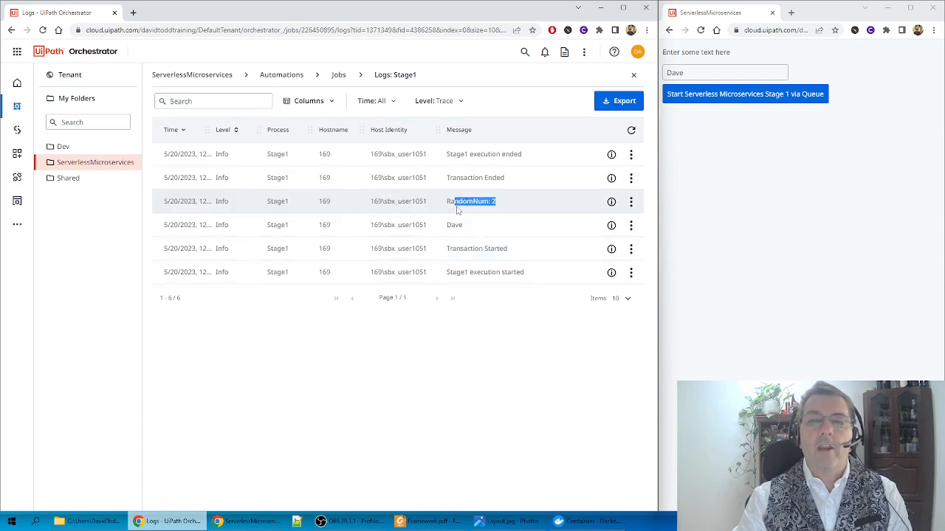
pyautogui.click(634, 74)
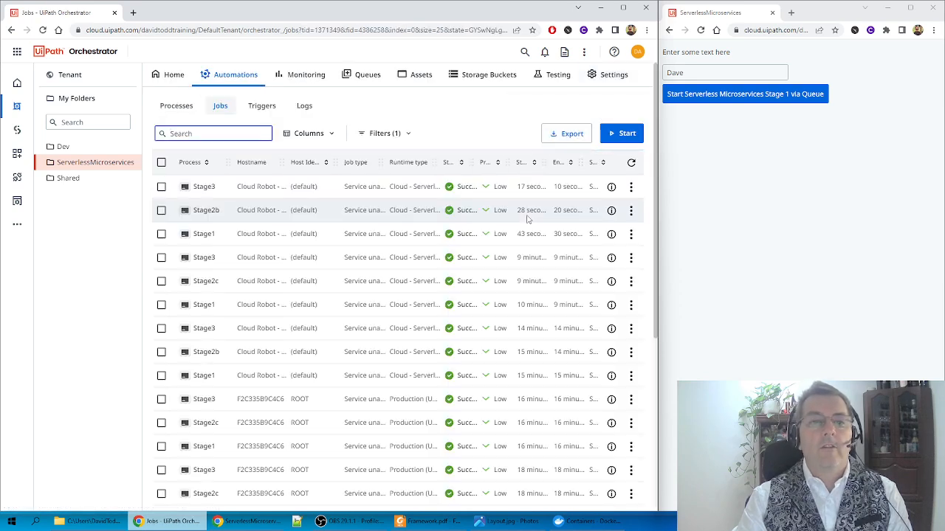
# Step: View the logs of the latest Stage2b job to check its transaction messages, and return to the jobs list
pyautogui.click(629, 213)
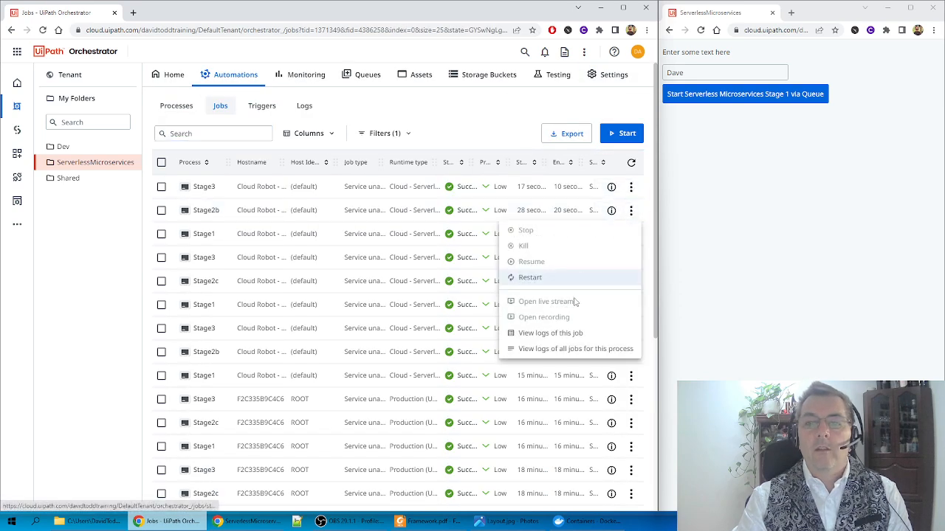
pyautogui.click(573, 333)
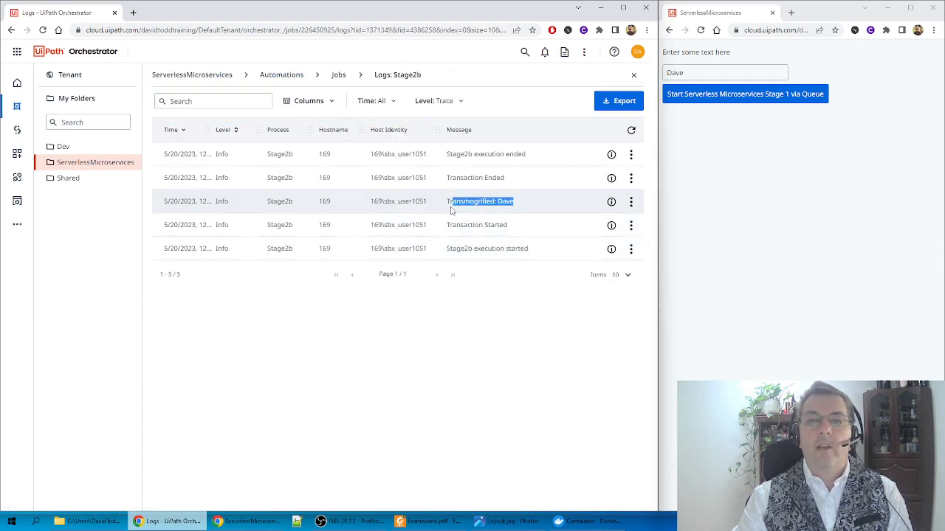
pyautogui.click(634, 75)
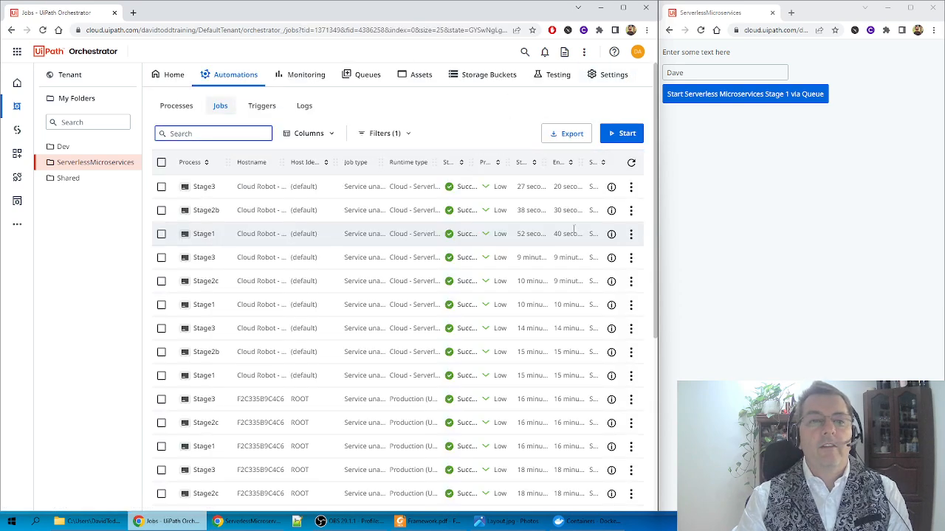
# Step: View the logs of the latest Stage3 job, examine its Finished message, and close the logs
pyautogui.click(631, 188)
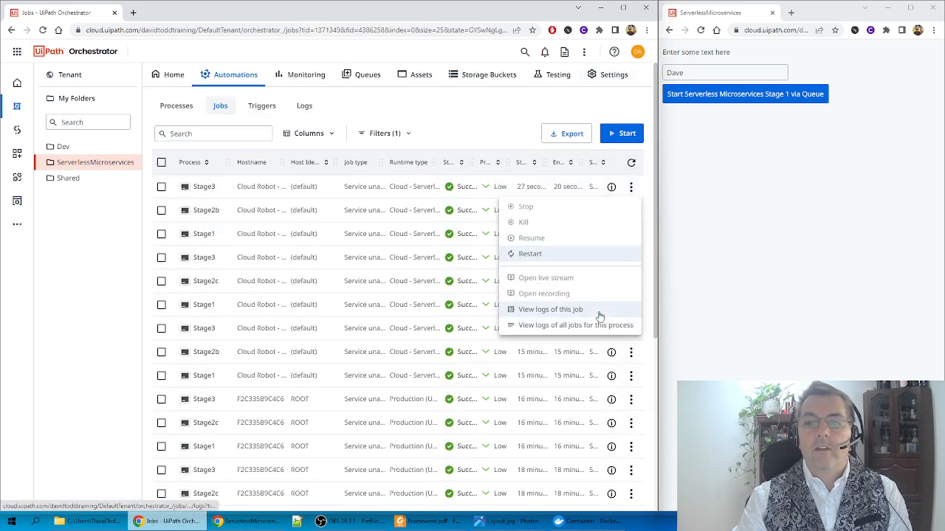
pyautogui.click(576, 310)
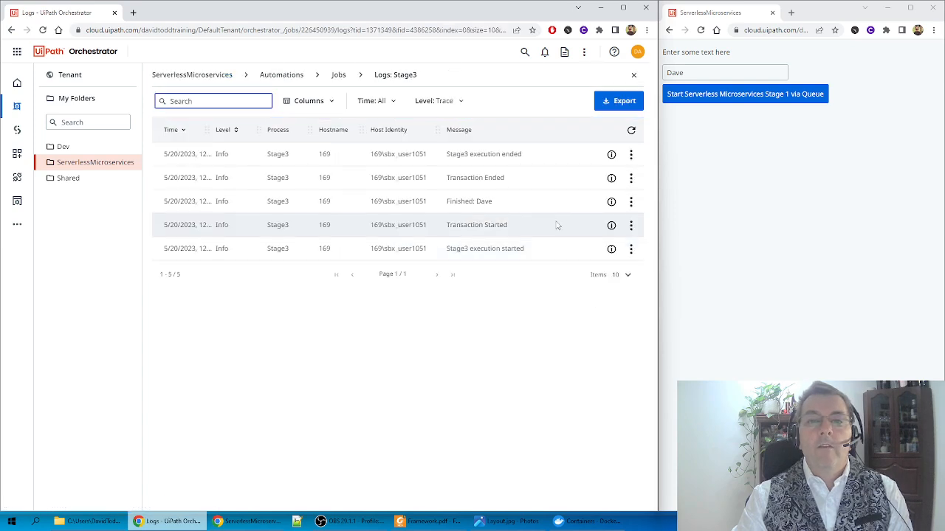
pyautogui.doubleClick(483, 200)
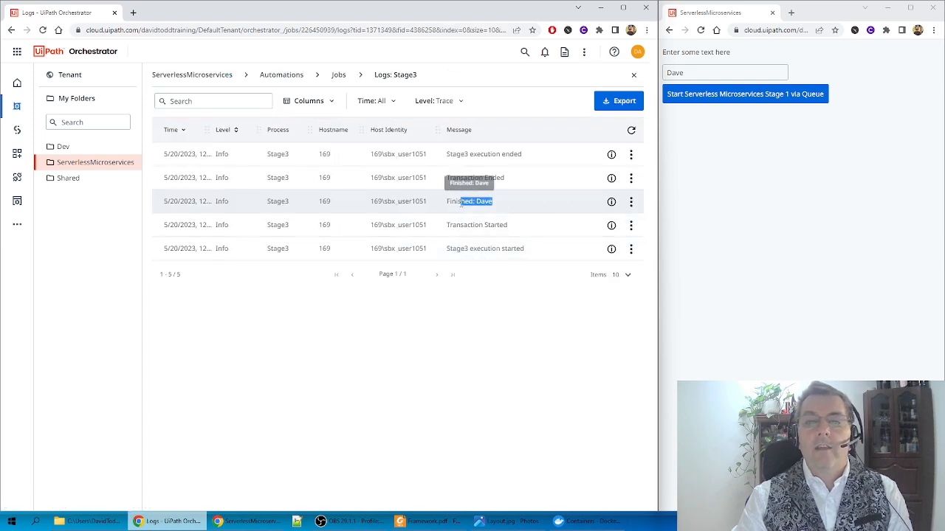
pyautogui.click(633, 75)
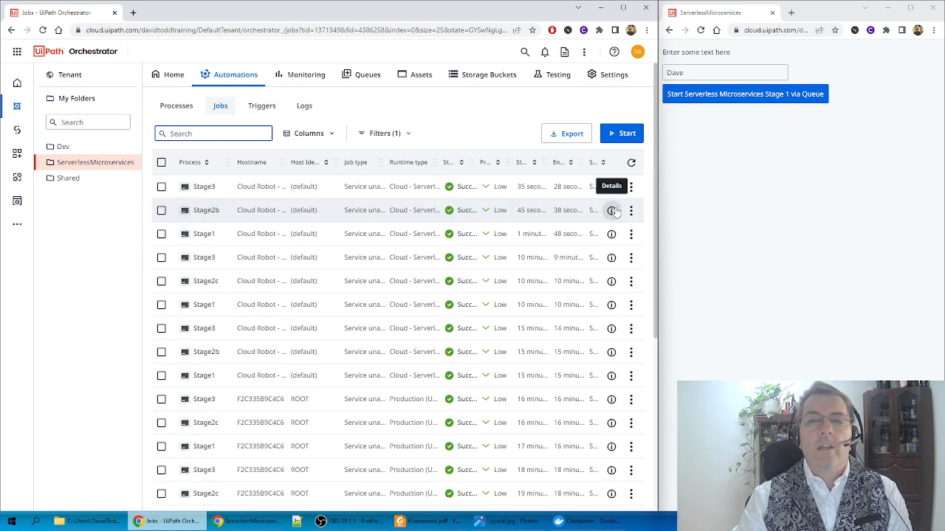
# Step: Append 1 to the web form's text, start Stage 1 via the queue, and dismiss the notification
pyautogui.click(712, 73)
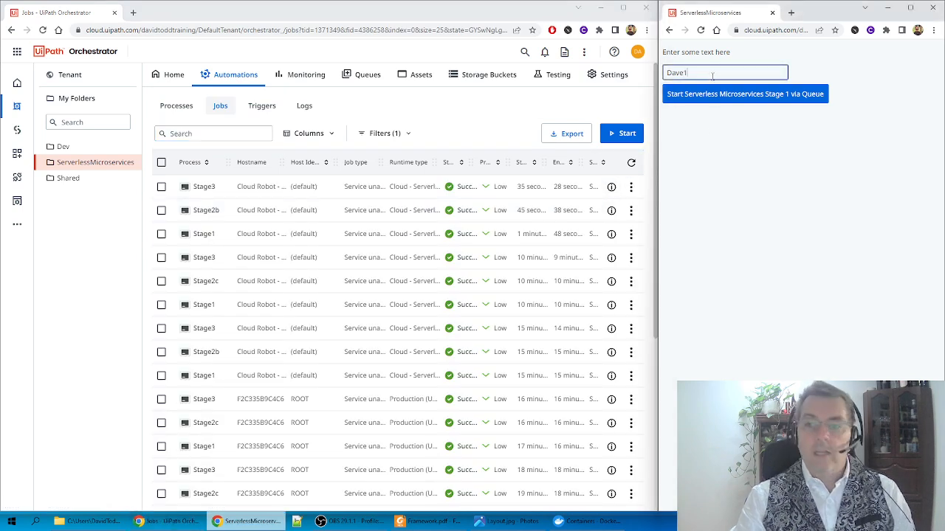
pyautogui.click(720, 94)
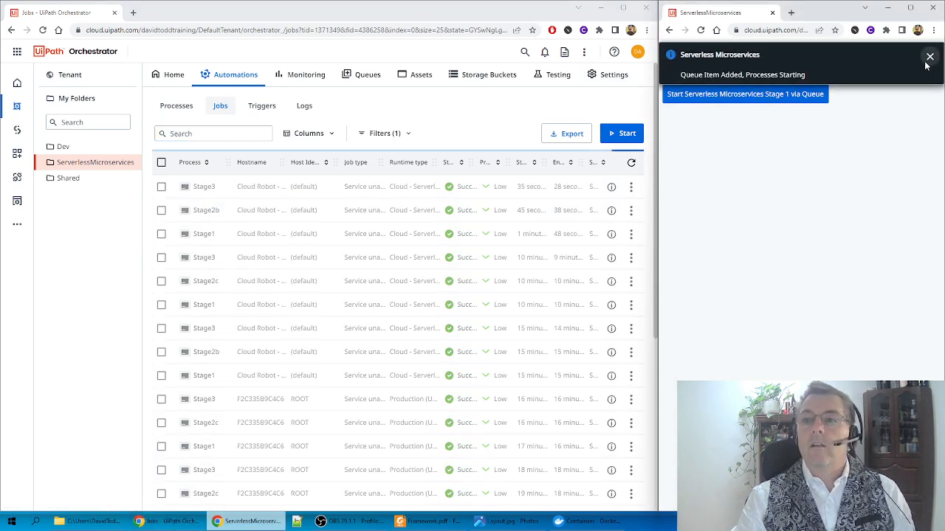
pyautogui.click(929, 56)
# Step: Replace the number ending the form text with 2, submit it to the Stage 1 queue, and dismiss the notification
pyautogui.click(717, 73)
pyautogui.write('1')
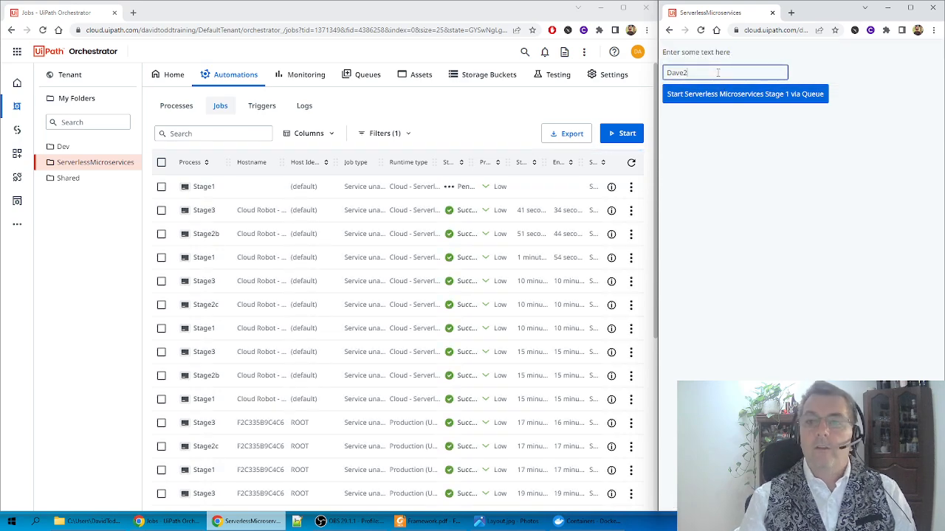
pyautogui.click(724, 94)
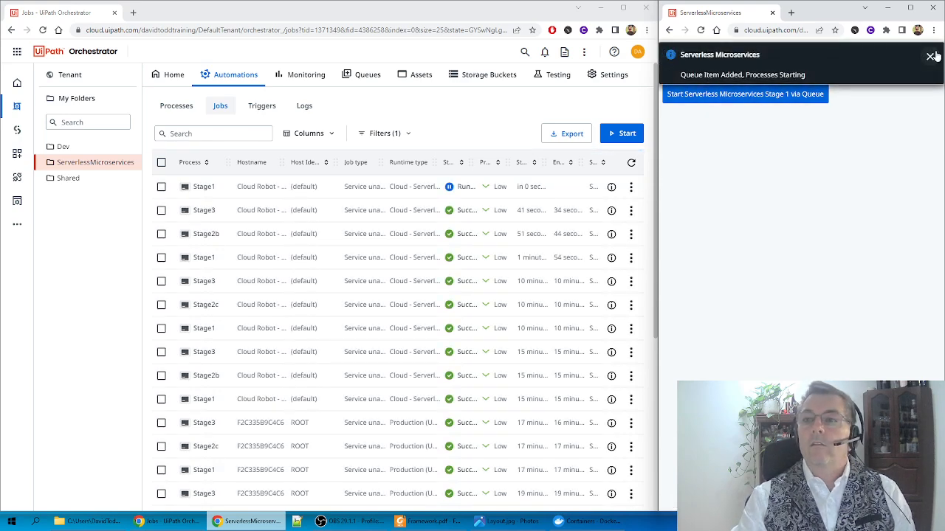
pyautogui.click(935, 56)
# Step: Change the form text's final digit to 3, start another Stage 1 run via the queue, and dismiss the notification
pyautogui.click(740, 71)
pyautogui.press('BackSpace')
pyautogui.write('3')
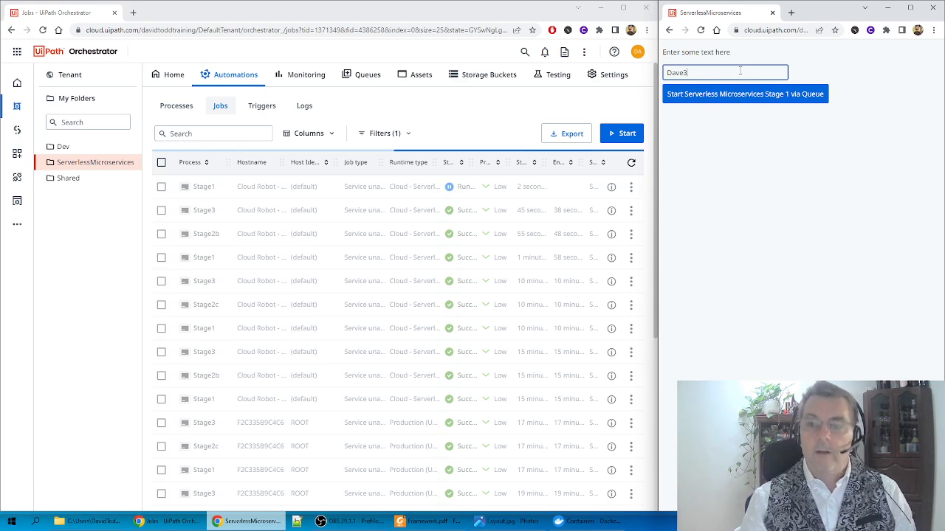
pyautogui.click(730, 95)
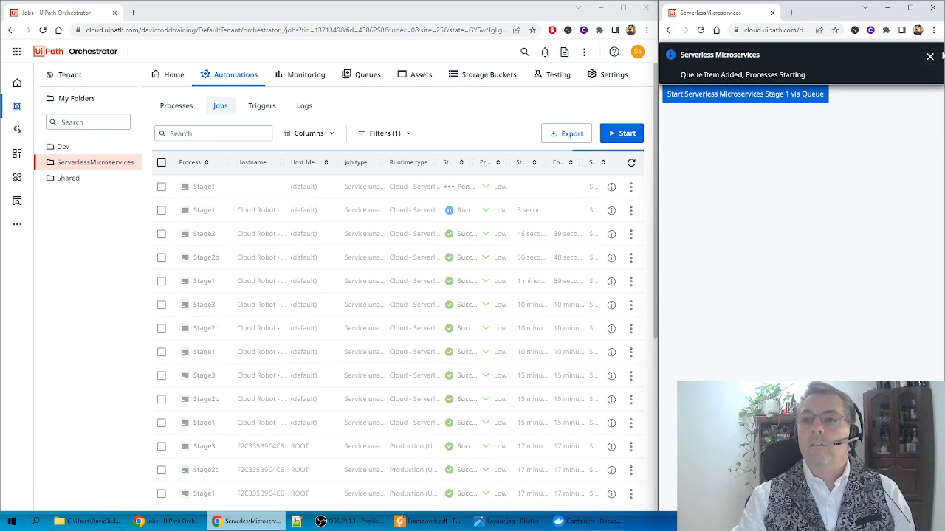
pyautogui.click(930, 56)
# Step: Change the form text's final digit to 4, add it to the Stage 1 queue, and dismiss the notification
pyautogui.click(737, 71)
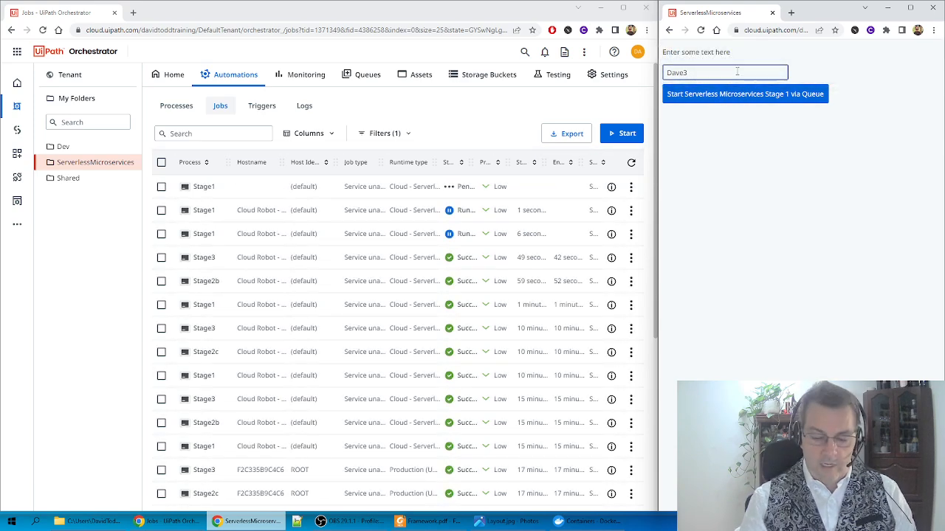
pyautogui.write('4')
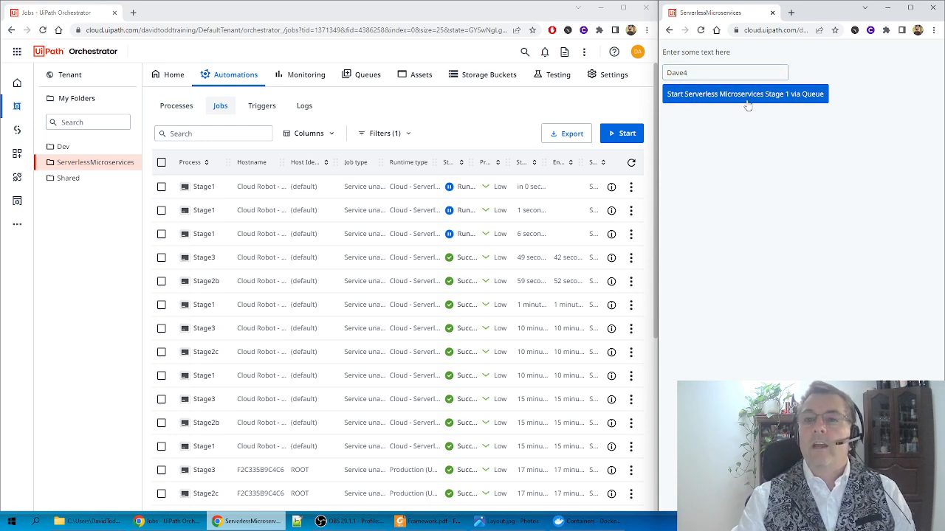
pyautogui.click(747, 99)
pyautogui.click(930, 59)
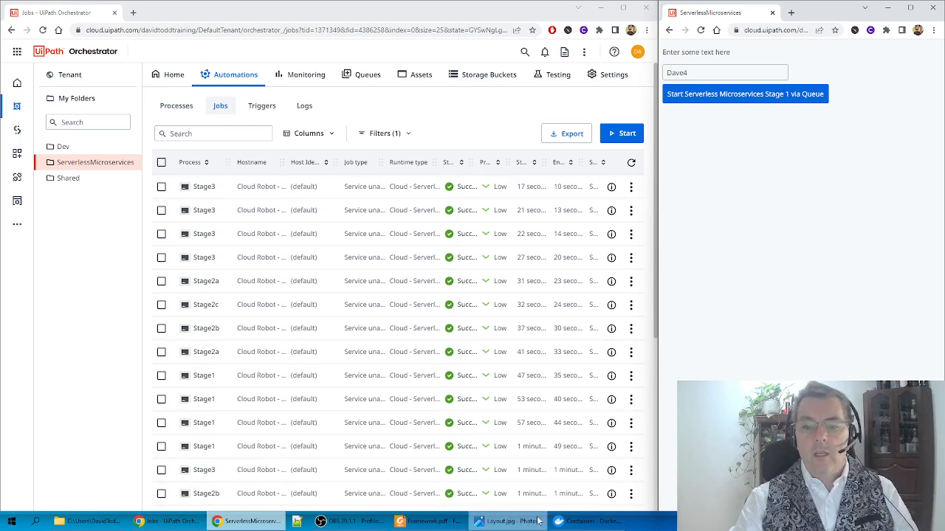
# Step: Switch to Docker Desktop to check the robot container, and return to the Orchestrator jobs list
pyautogui.click(591, 522)
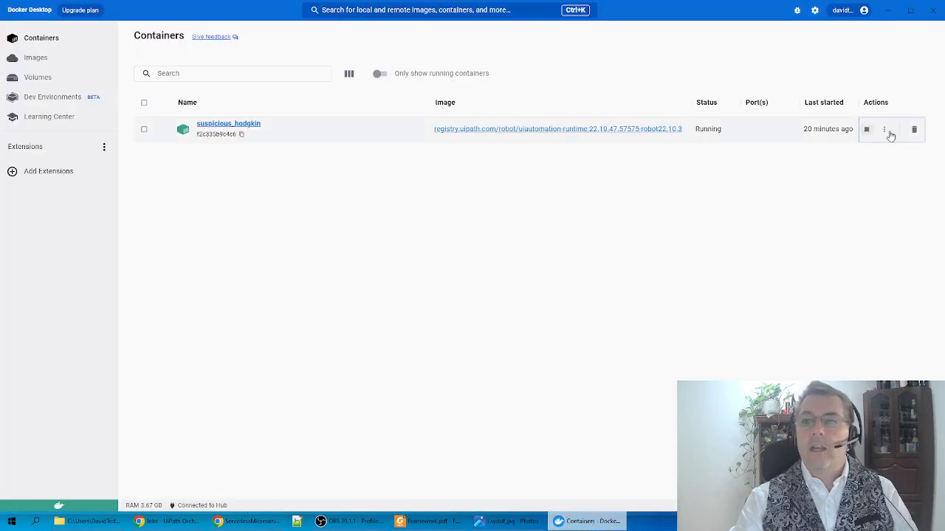
pyautogui.click(891, 11)
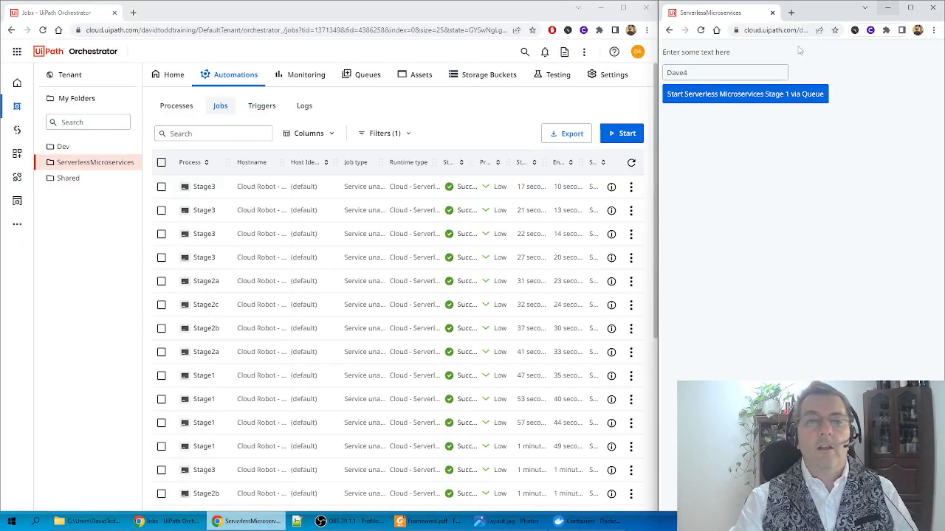
# Step: Open the Stage1Trigger queue trigger for editing and set its runtime type to Production (Unattended)
pyautogui.click(262, 106)
pyautogui.click(248, 136)
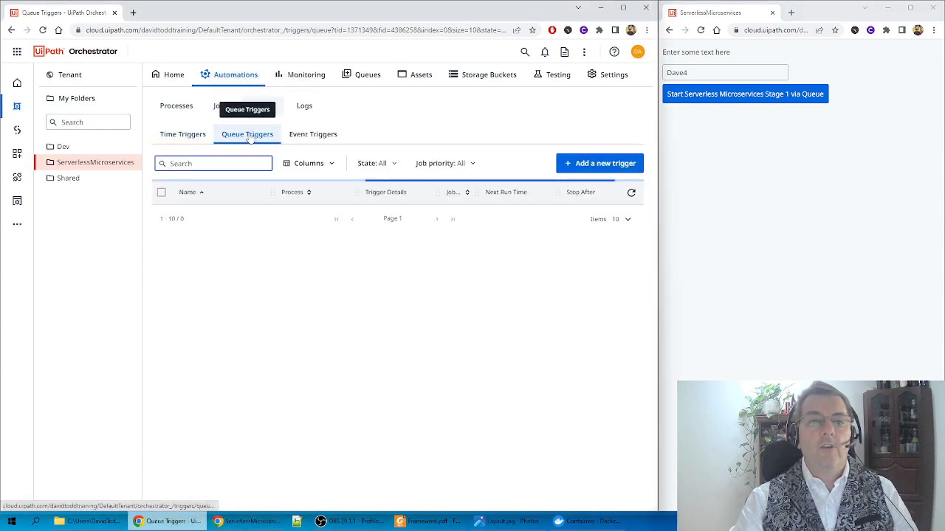
pyautogui.click(632, 217)
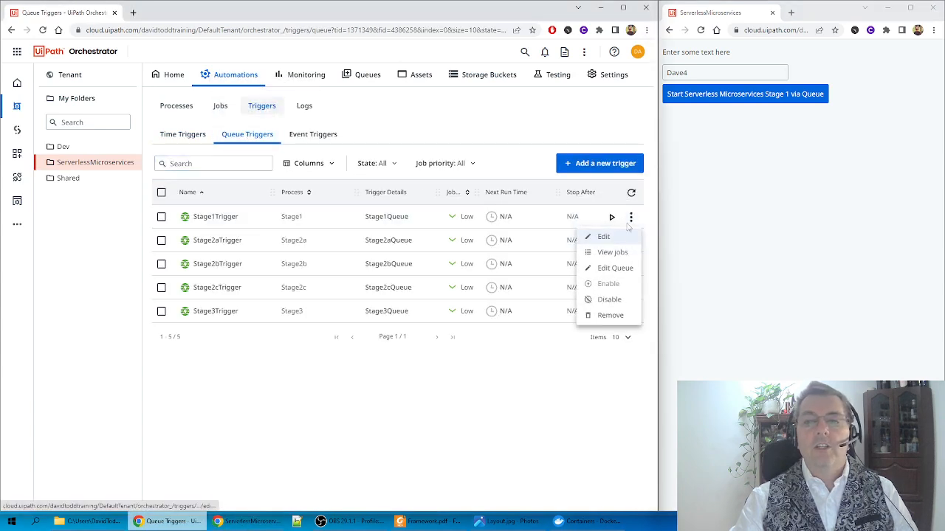
pyautogui.click(609, 238)
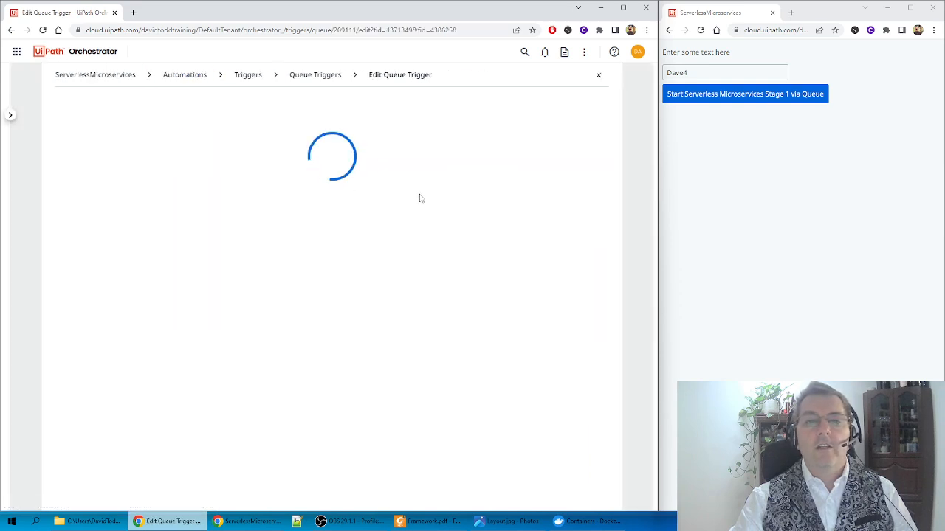
pyautogui.click(301, 229)
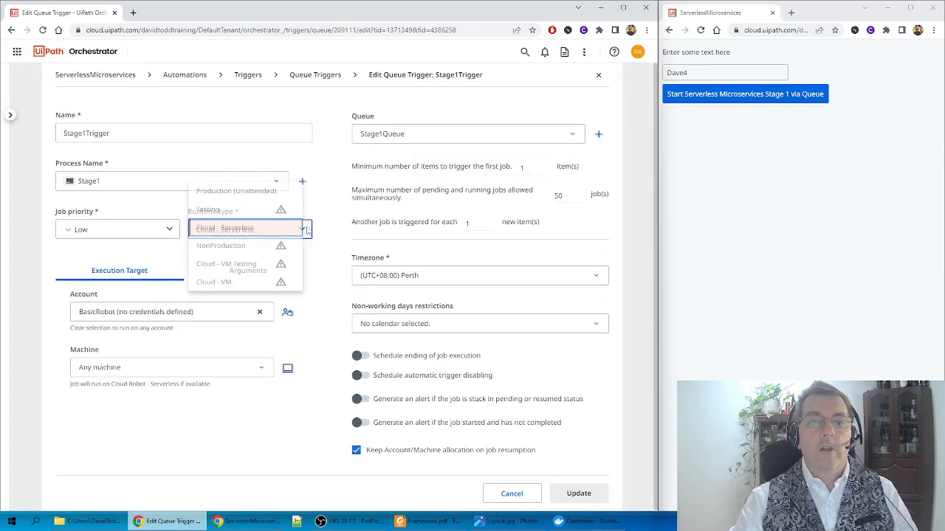
pyautogui.click(265, 191)
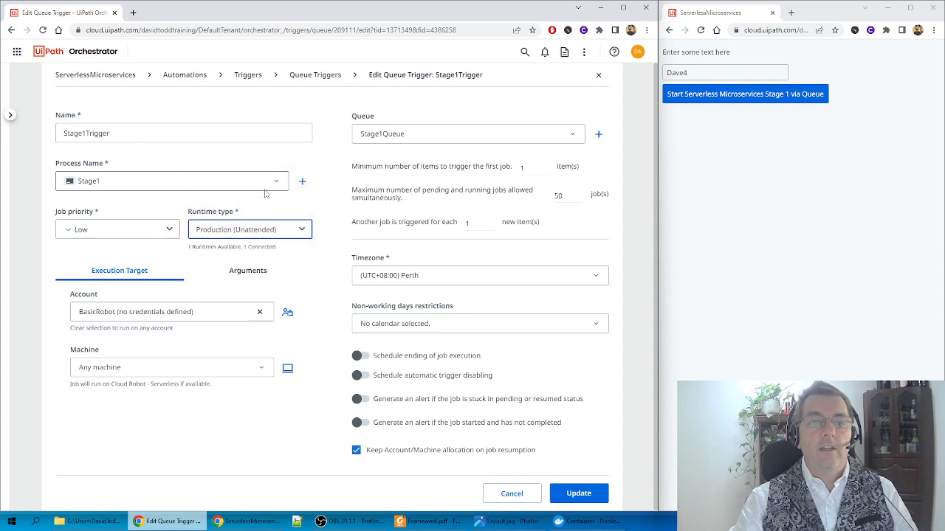
# Step: Assign the DockerLinuxTemplate machine to the Stage1 trigger and save the updated trigger
pyautogui.click(255, 373)
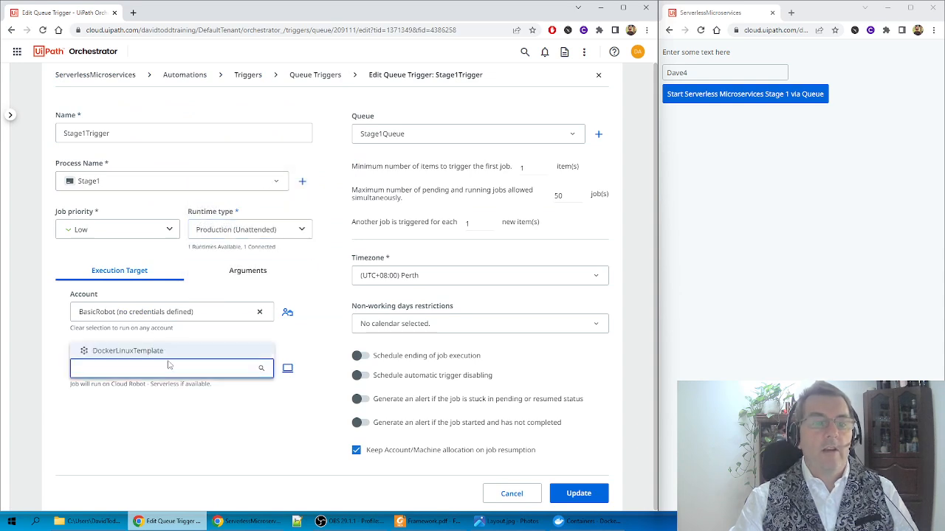
pyautogui.click(147, 355)
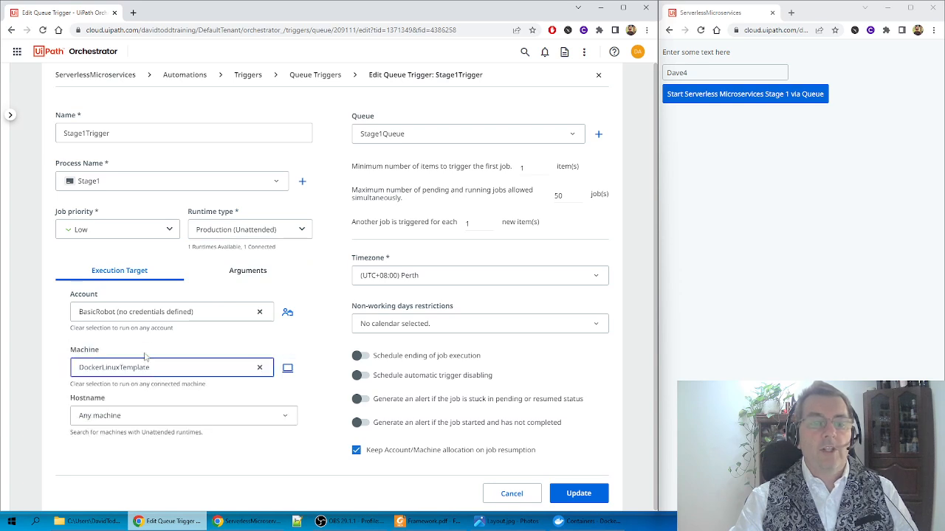
pyautogui.click(567, 195)
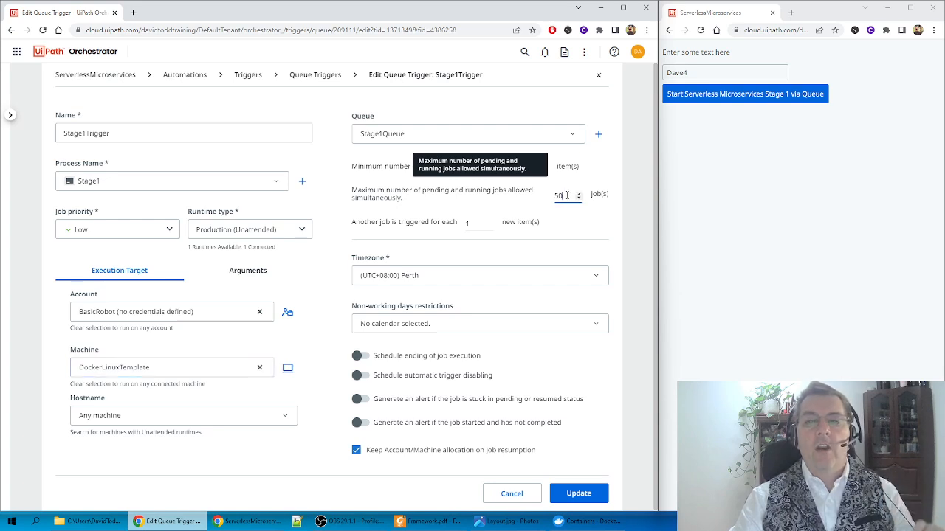
pyautogui.click(579, 494)
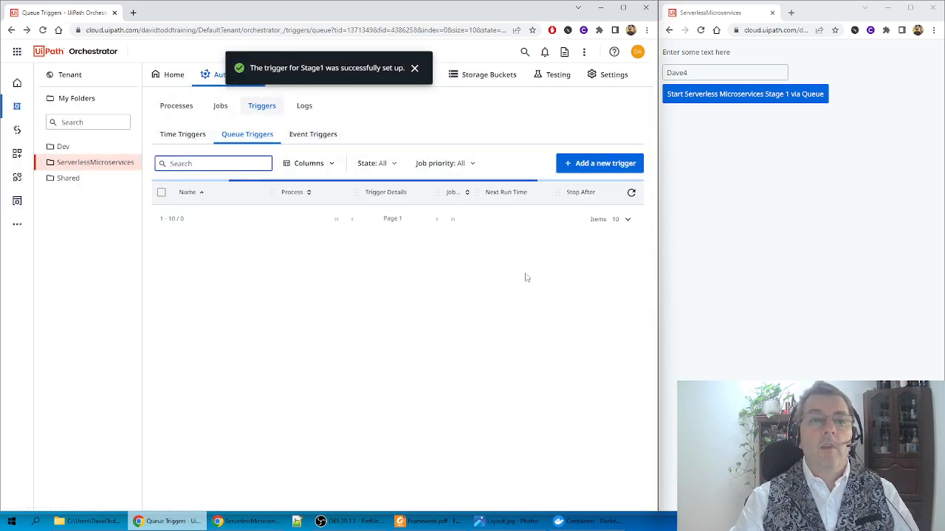
# Step: Edit the Stage3Trigger queue trigger to use the Production (Unattended) runtime type and save it
pyautogui.click(631, 312)
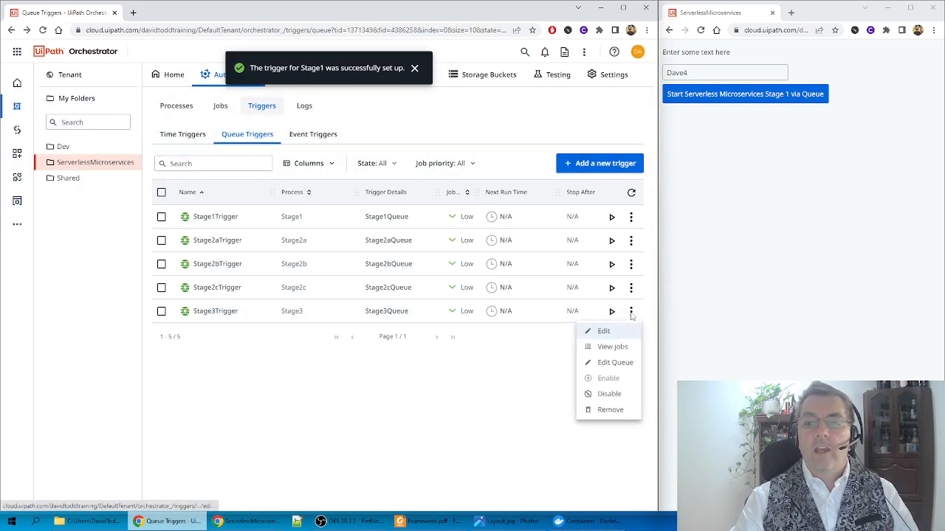
pyautogui.click(604, 331)
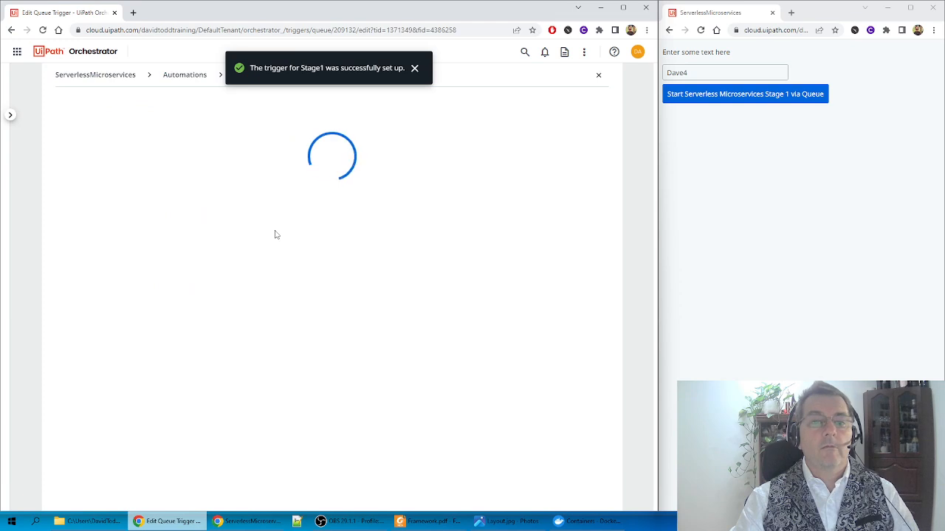
pyautogui.click(303, 231)
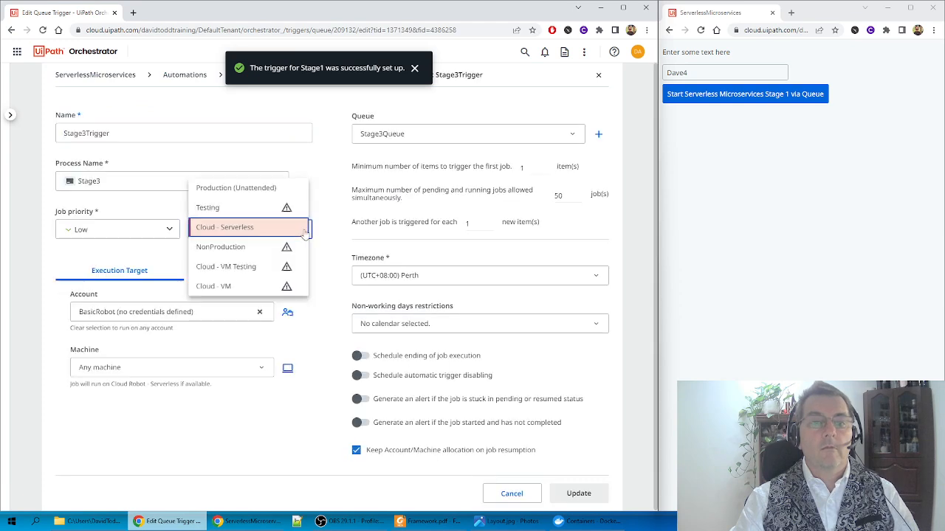
pyautogui.click(251, 188)
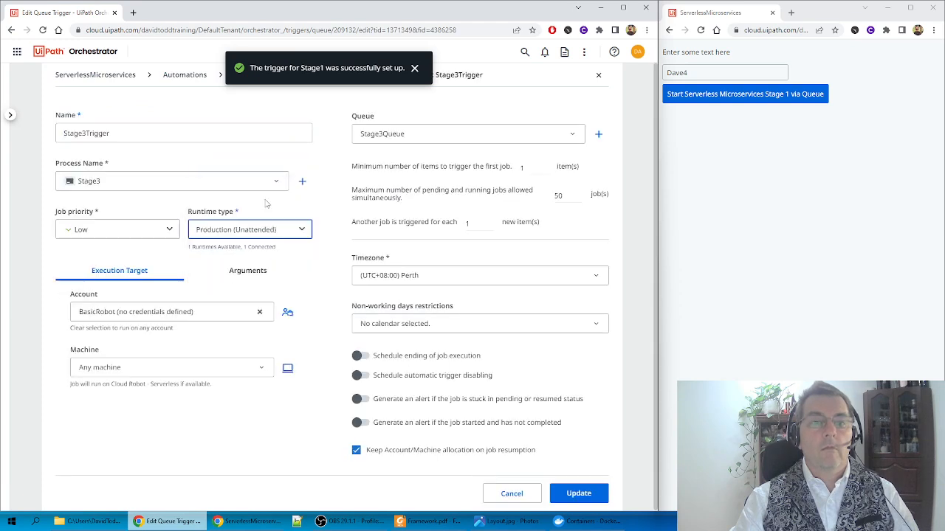
pyautogui.click(578, 494)
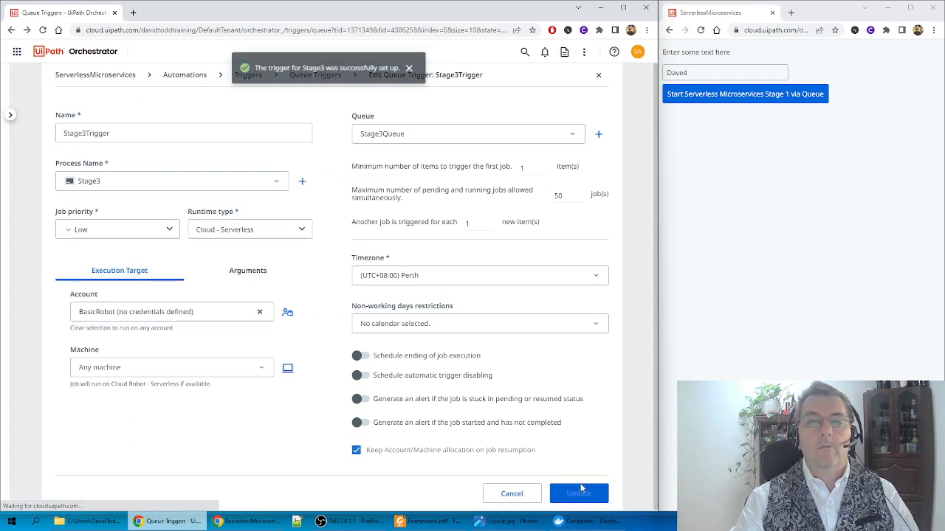
# Step: Change the form text's final digit to 5 and submit it to the Stage 1 queue
pyautogui.click(748, 254)
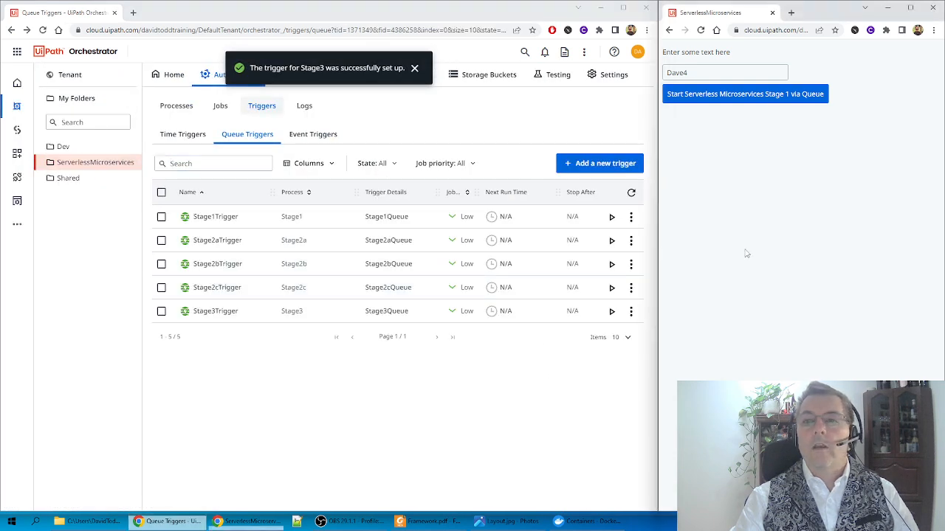
pyautogui.click(706, 71)
pyautogui.press('BackSpace')
pyautogui.write('5')
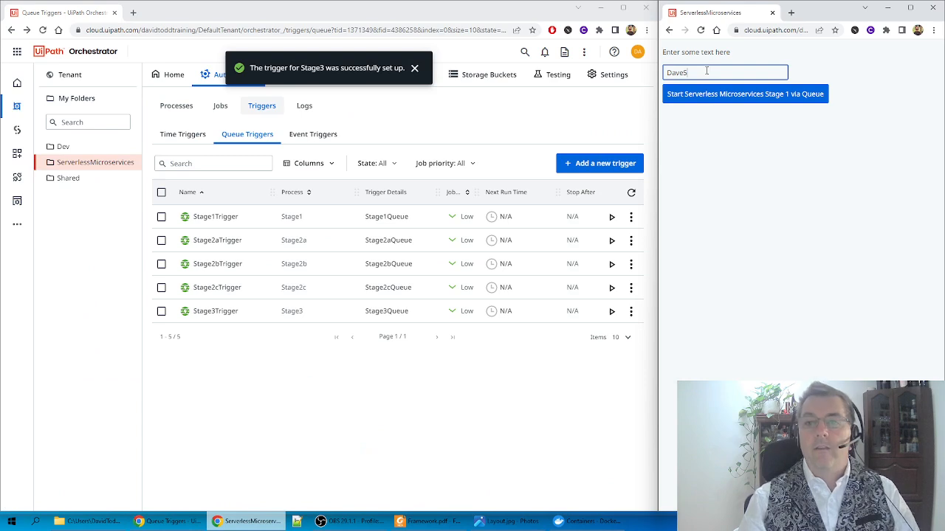
pyautogui.click(718, 98)
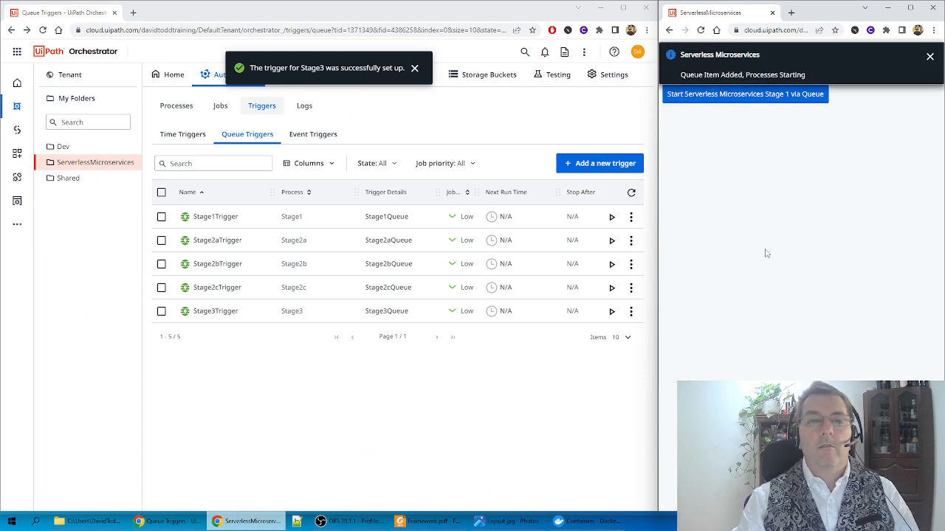
# Step: Check the refreshed jobs list for the new runs, view the latest Stage2b job's logs, and close them
pyautogui.click(216, 107)
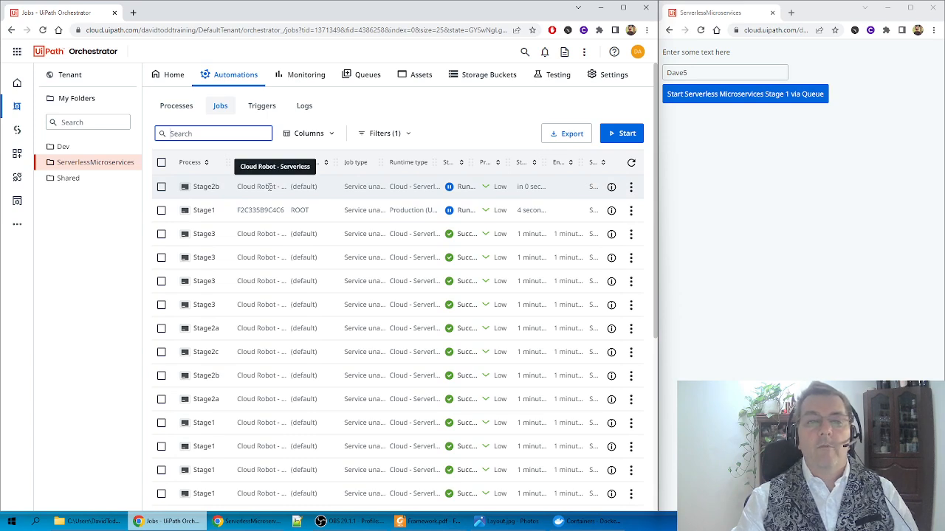
pyautogui.click(631, 163)
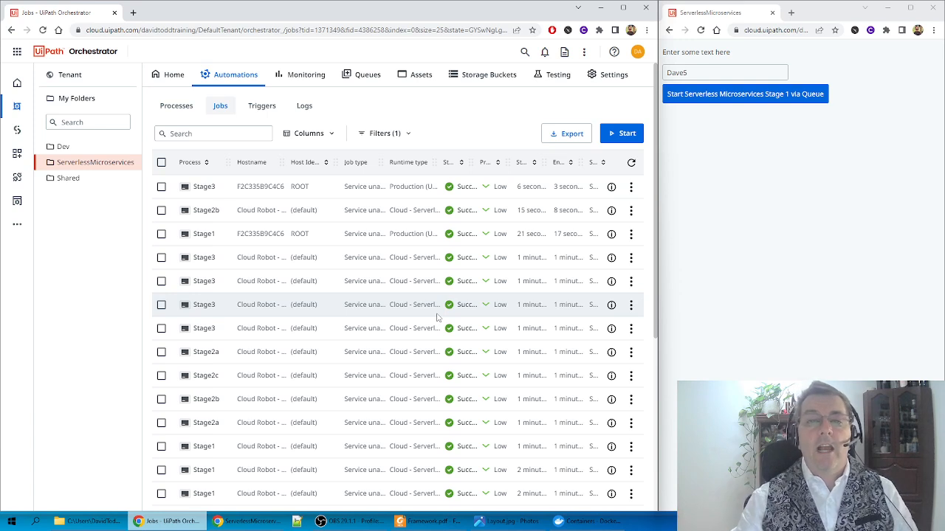
pyautogui.click(630, 211)
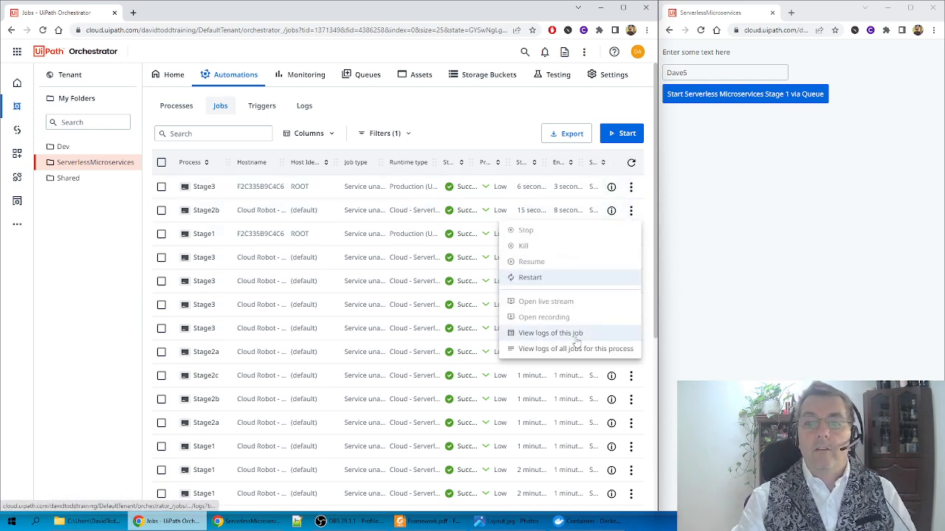
pyautogui.click(550, 333)
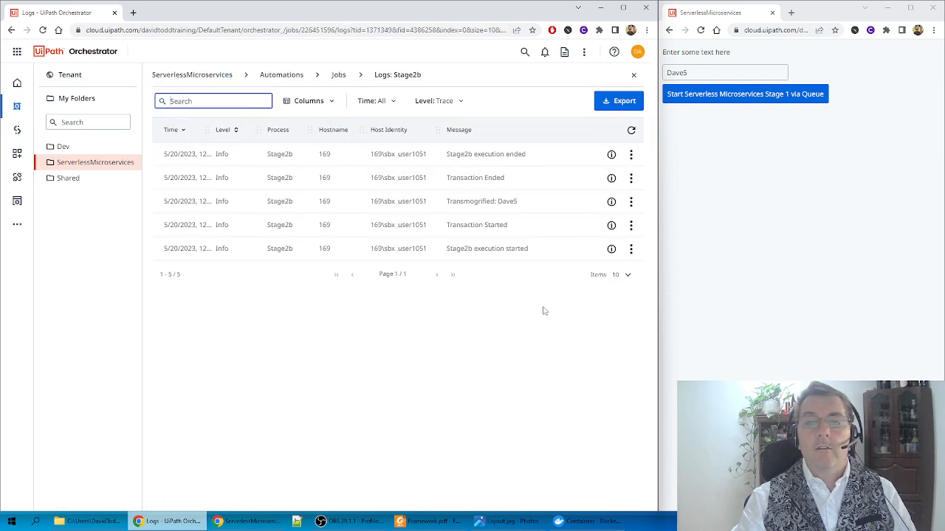
pyautogui.click(633, 75)
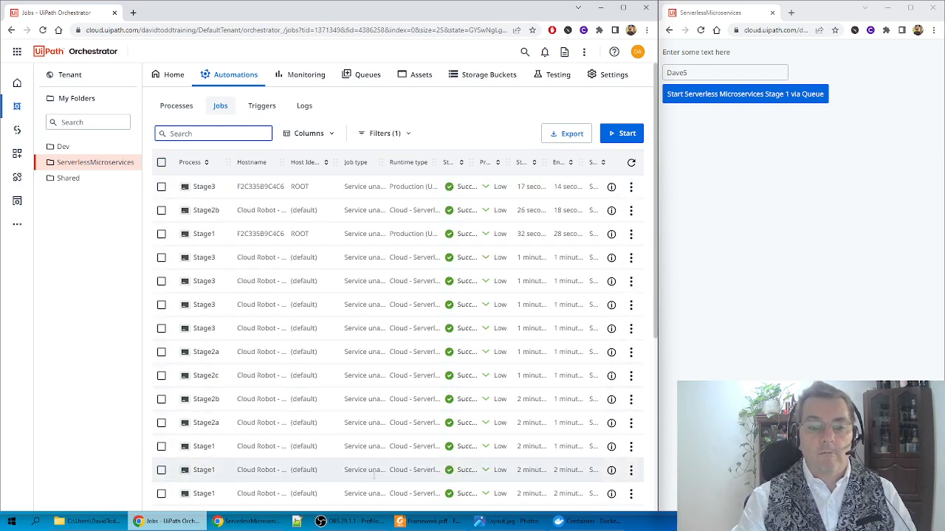
# Step: Switch to Framework.pdf in Foxit PDF Reader and review the outline's section on needing a Windows robot
pyautogui.click(426, 521)
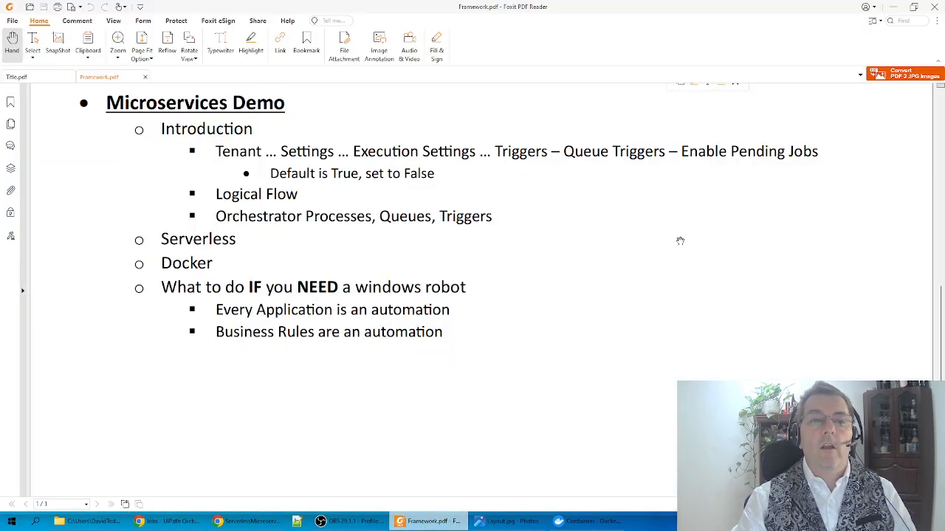
pyautogui.scroll(-5, 680, 240)
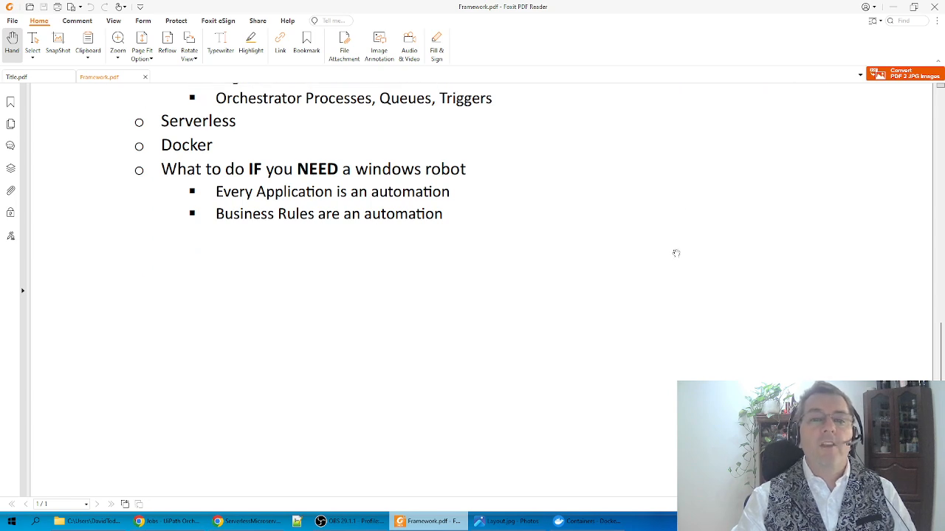